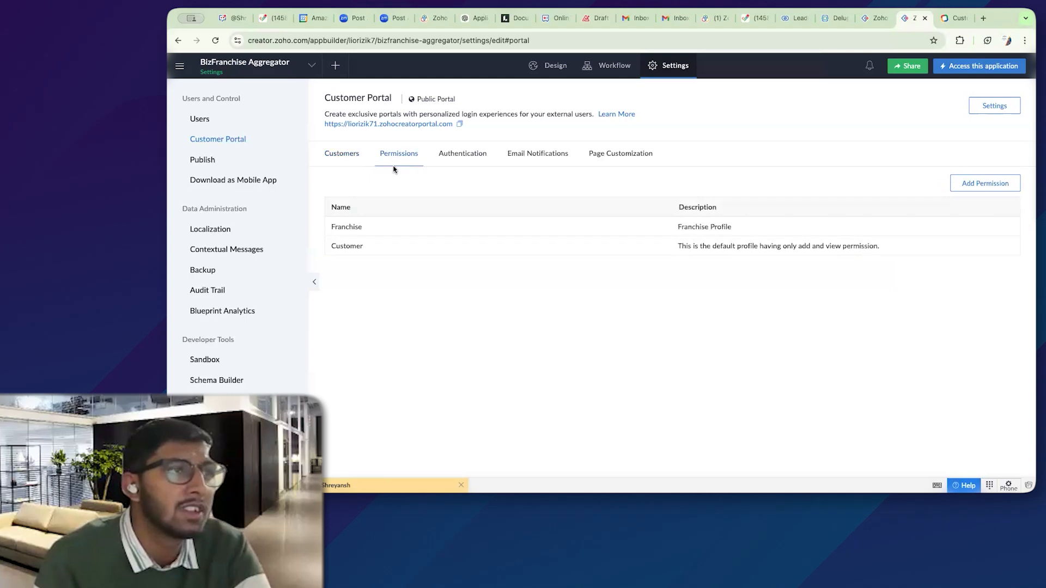
- Examine the Franchise permission profile's module access, view, edit and delete rights, and return to the list of permissions
click(345, 228)
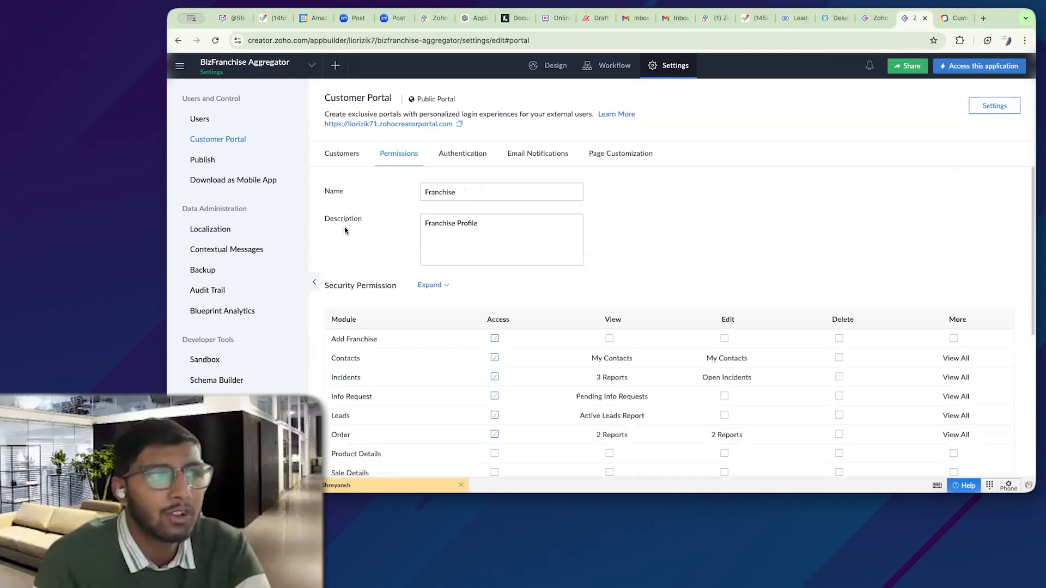
scroll(424, 293, down, 4)
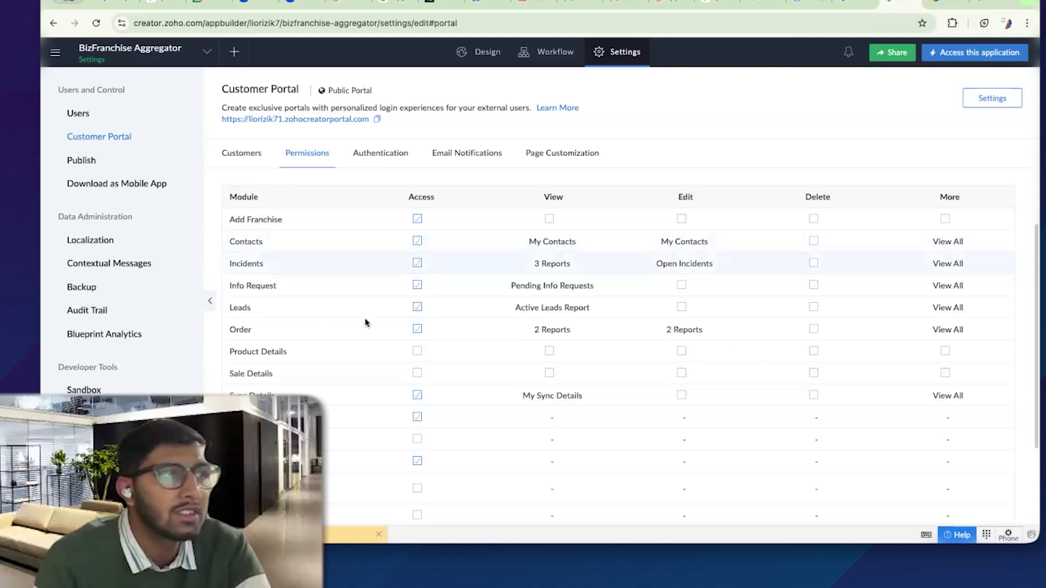
scroll(291, 250, down, 1)
scroll(303, 254, down, 3)
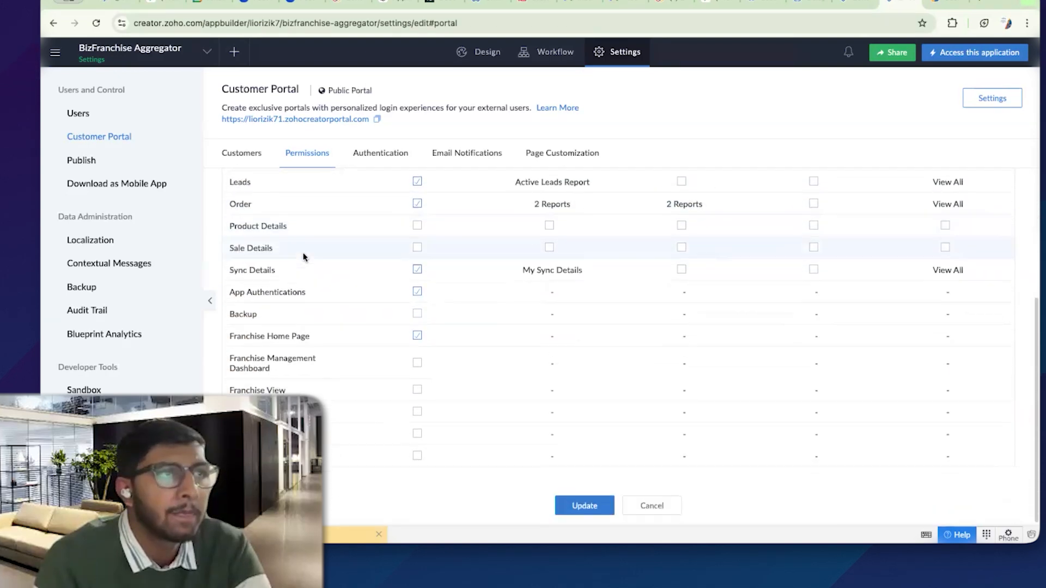
scroll(305, 257, up, 8)
click(305, 159)
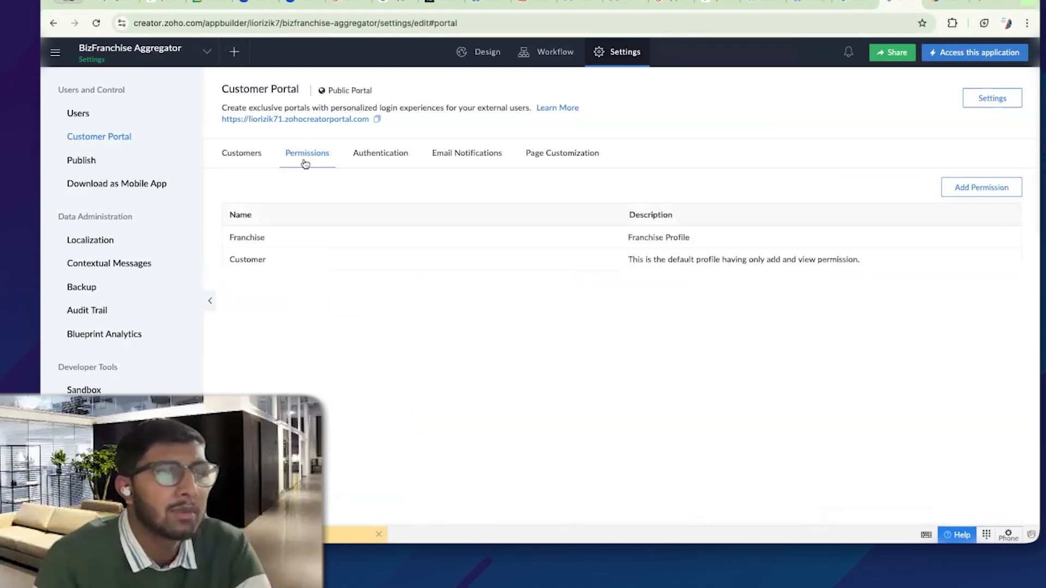
- Review the customer portal's authentication method and its email notification settings
click(380, 157)
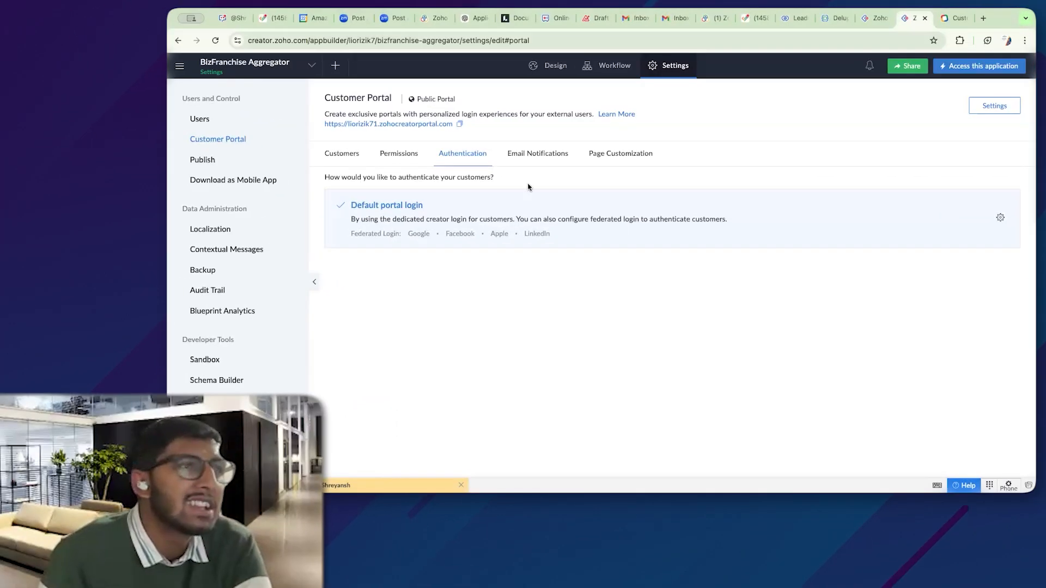
click(539, 156)
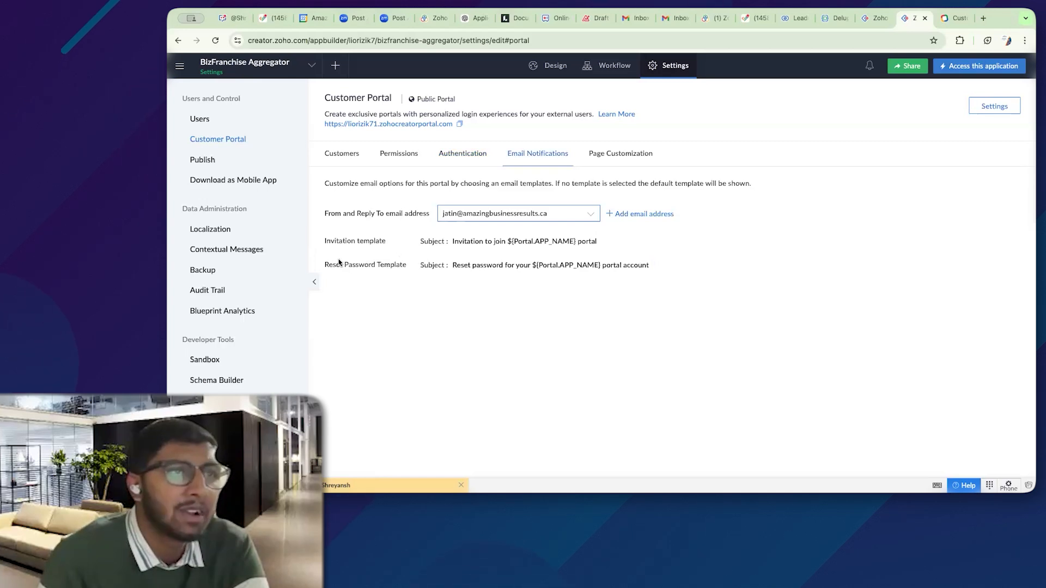
- Open the customer portal's Sign In Page template for editing
click(612, 157)
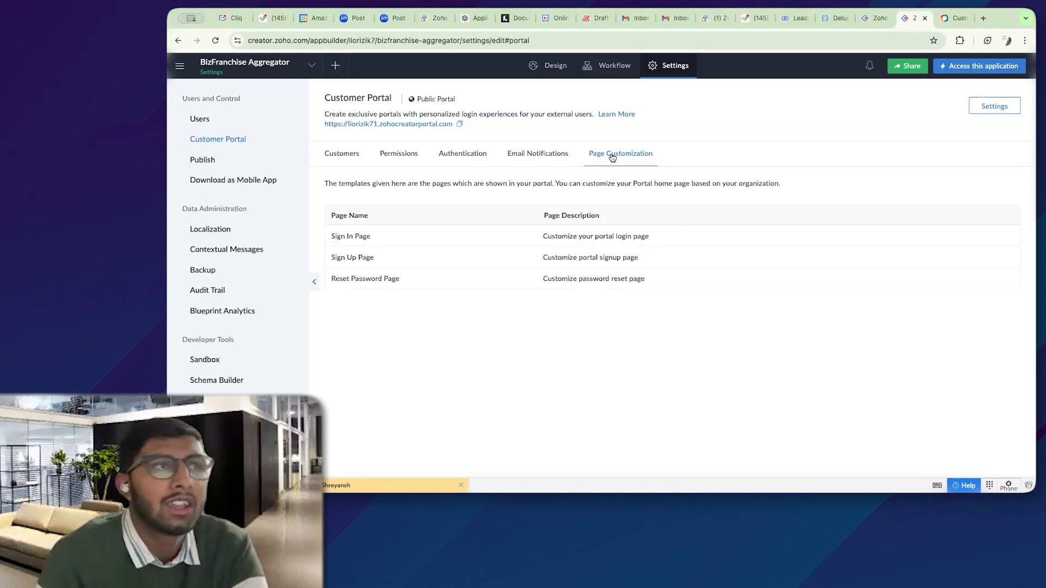
mouse_move(395, 242)
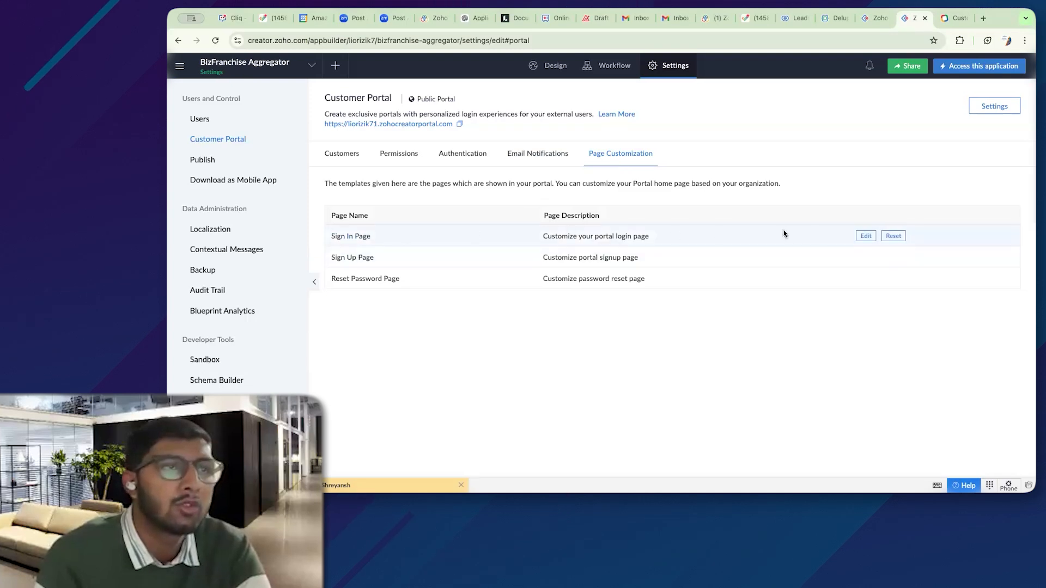
click(865, 236)
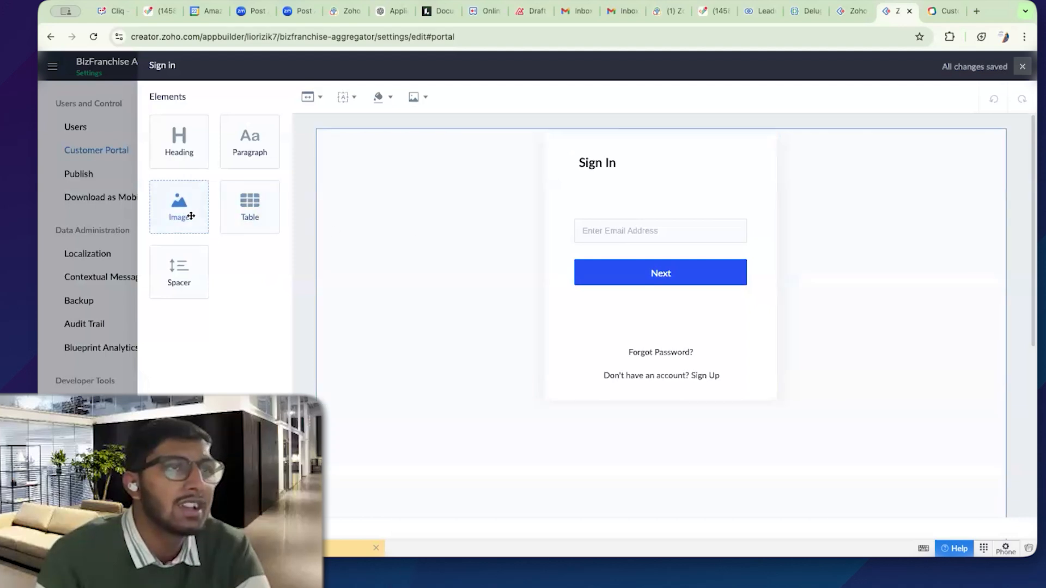
drag(583, 214, 604, 133)
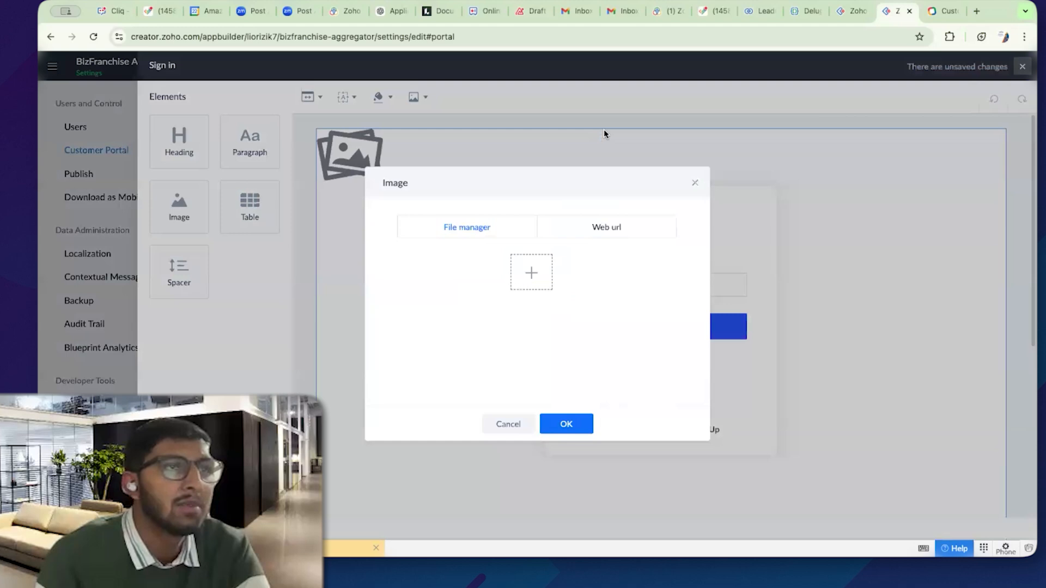
click(529, 280)
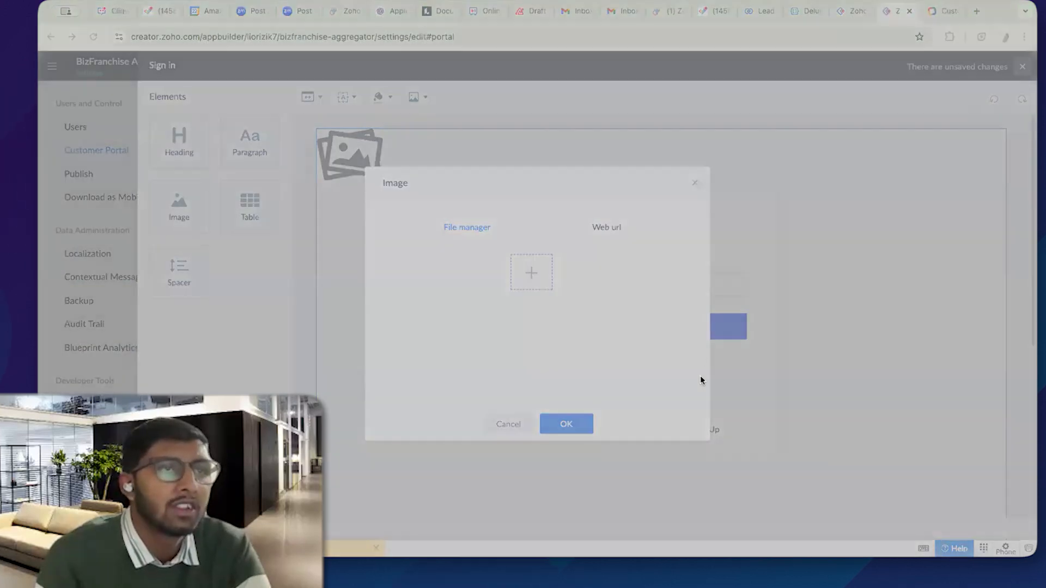
click(694, 182)
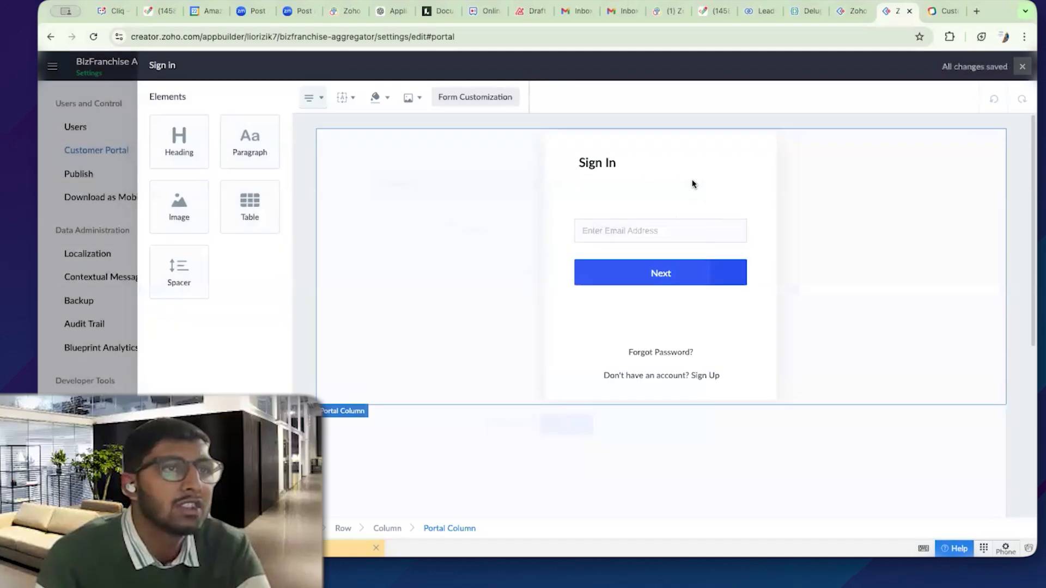
- Set the sign-in form's background color to the preset blue after trying green, and close the page editor
click(648, 278)
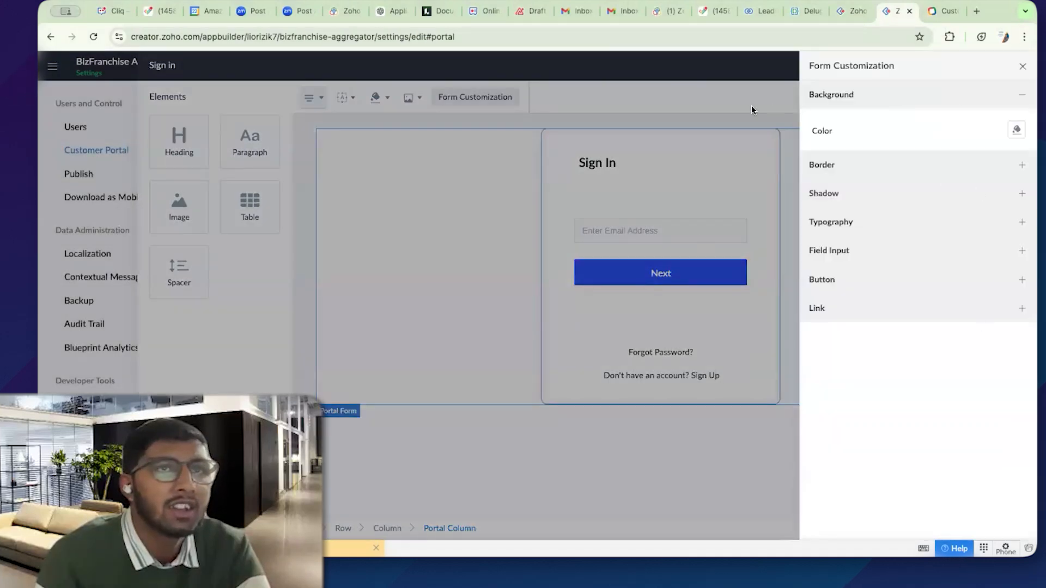
click(1017, 130)
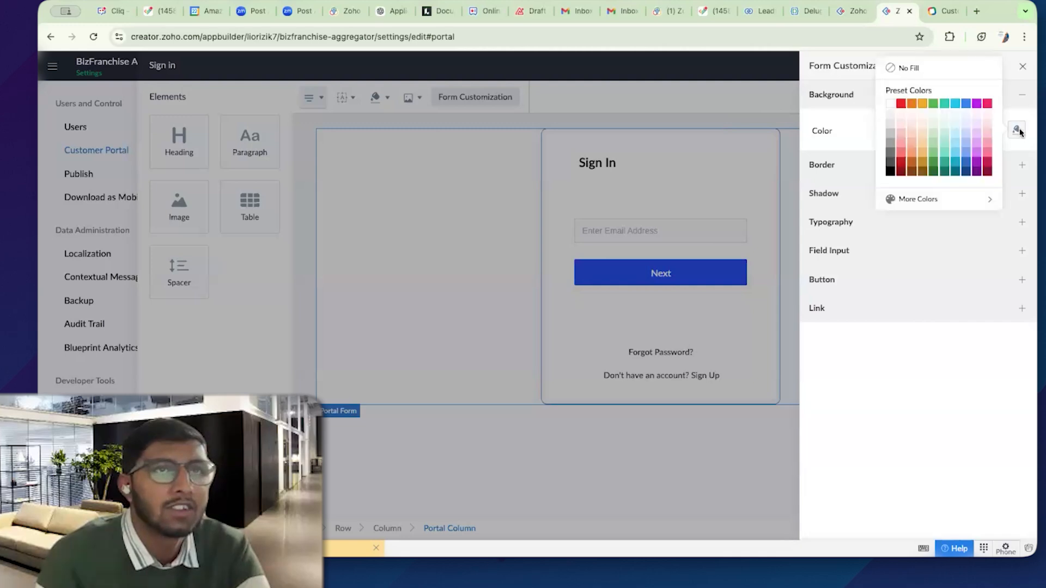
click(933, 103)
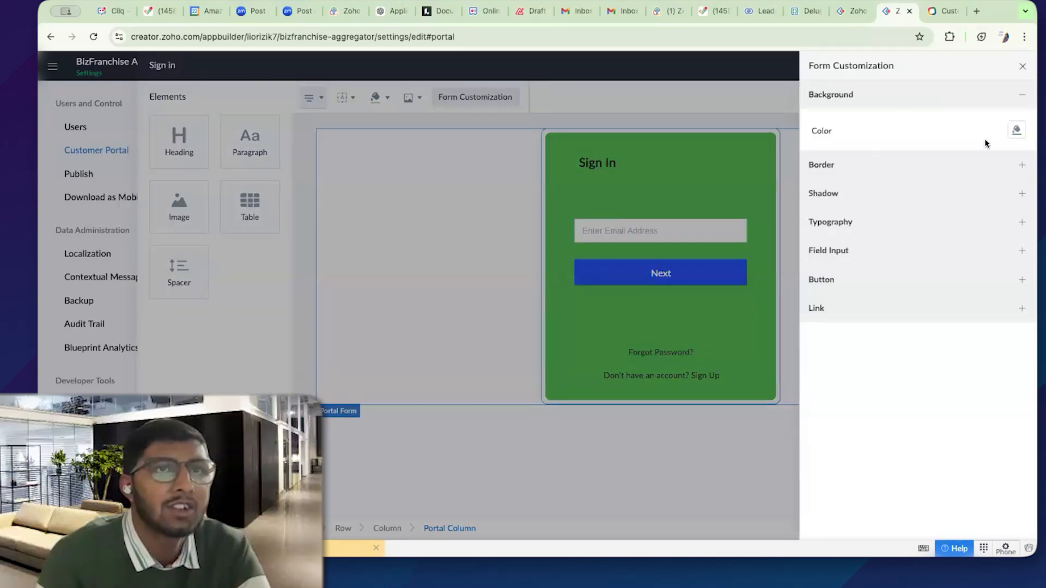
click(1017, 131)
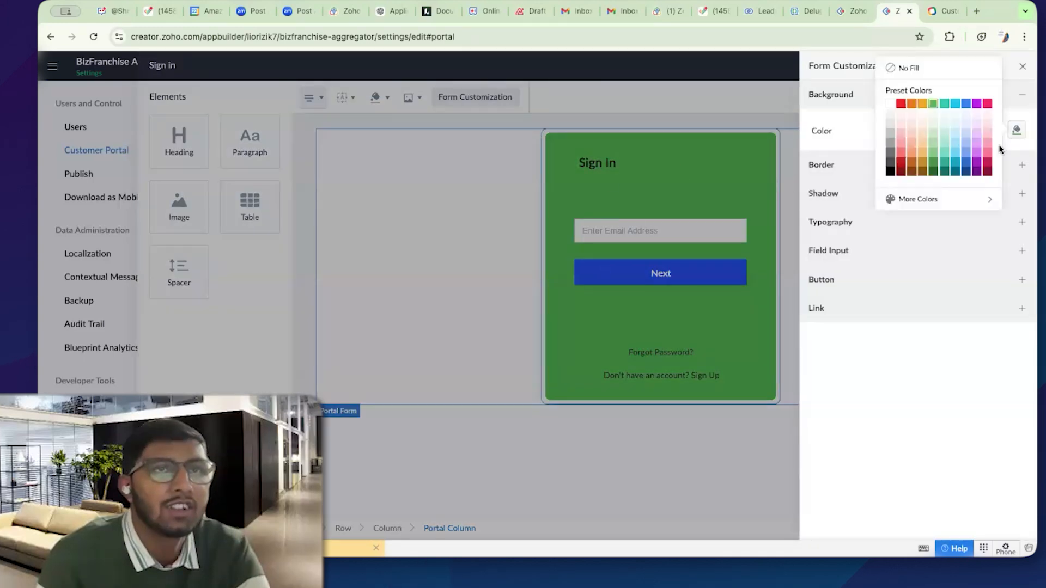
click(965, 104)
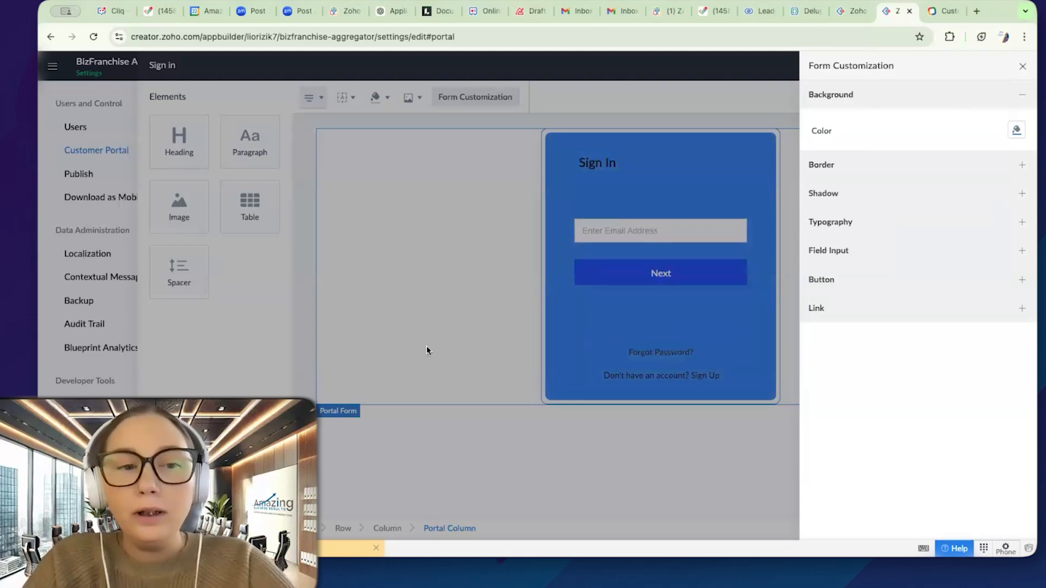
click(427, 351)
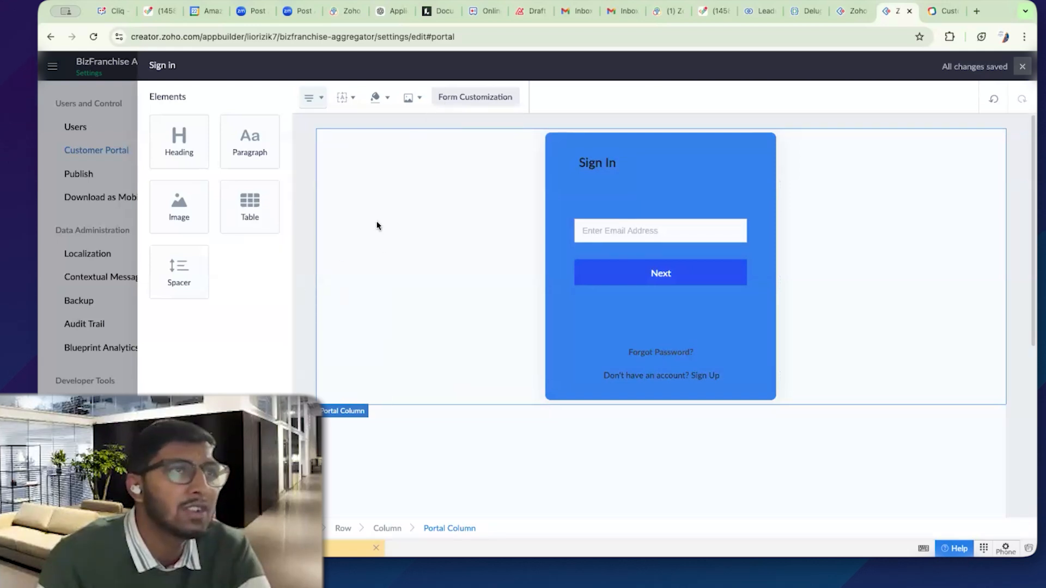
click(461, 101)
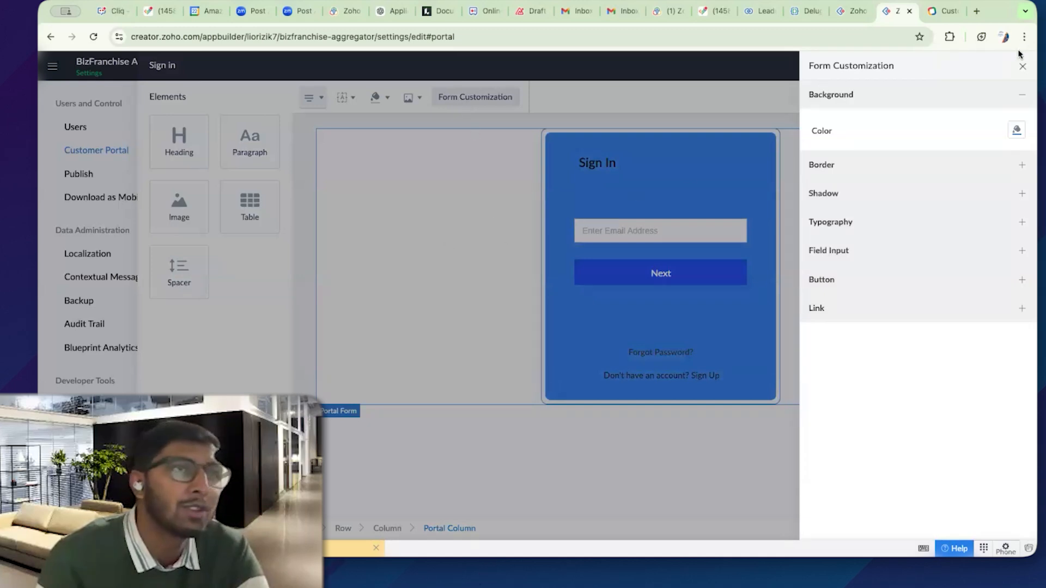
click(1022, 67)
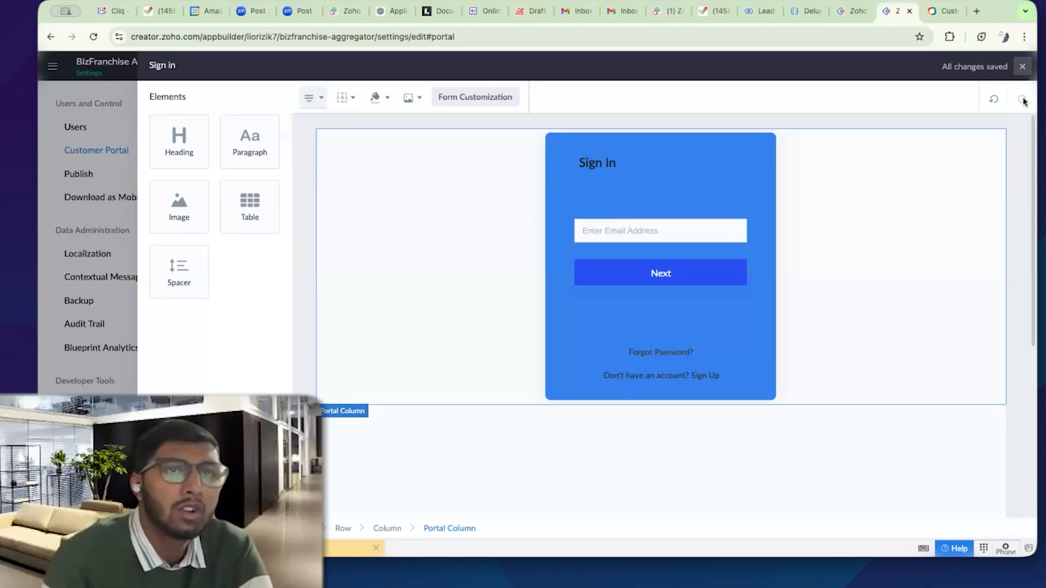
click(1024, 66)
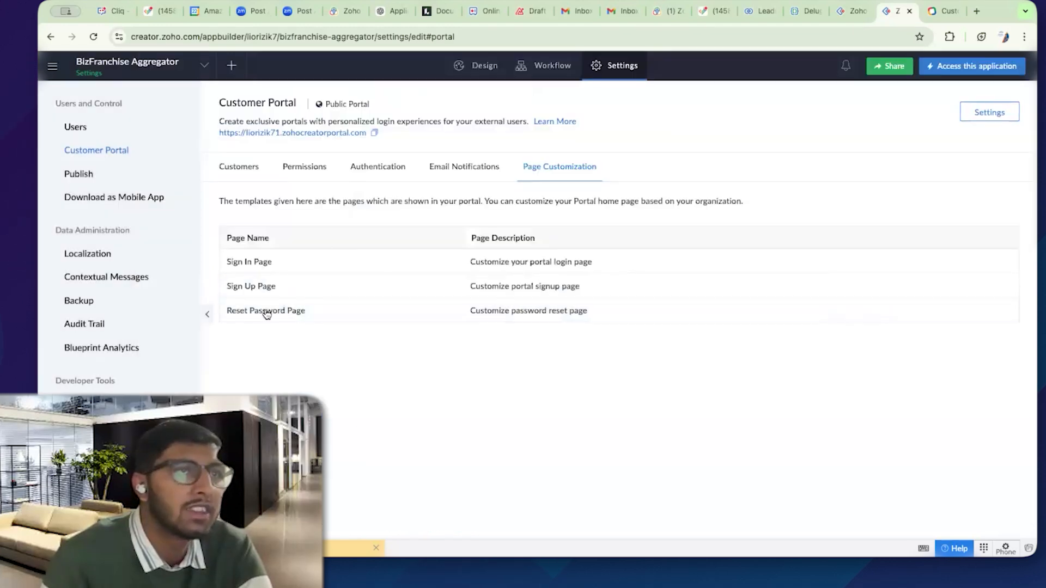
- View the portal's live password reset page and open the Reset Password Page template for editing
click(264, 311)
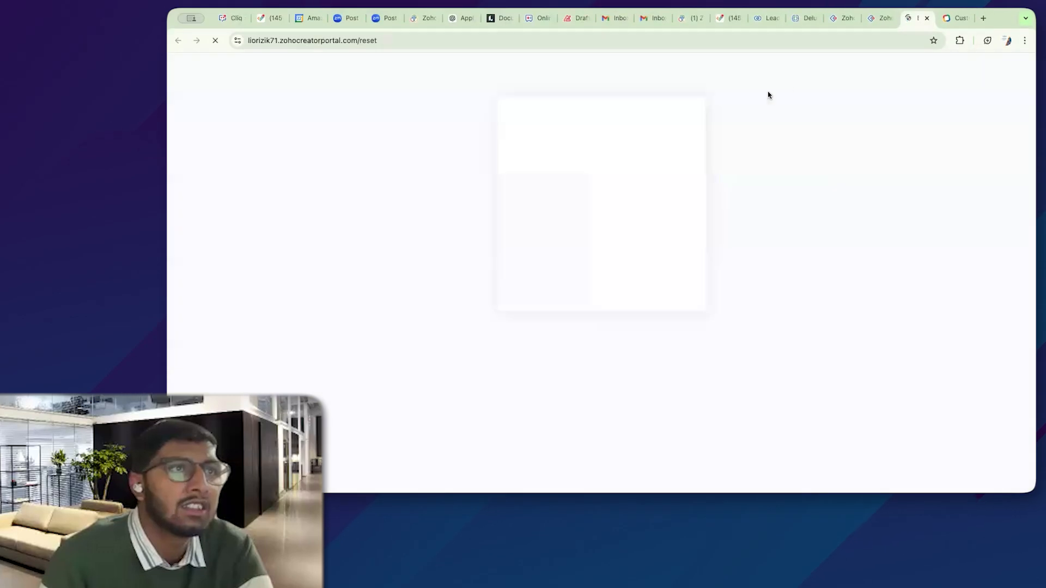
click(870, 19)
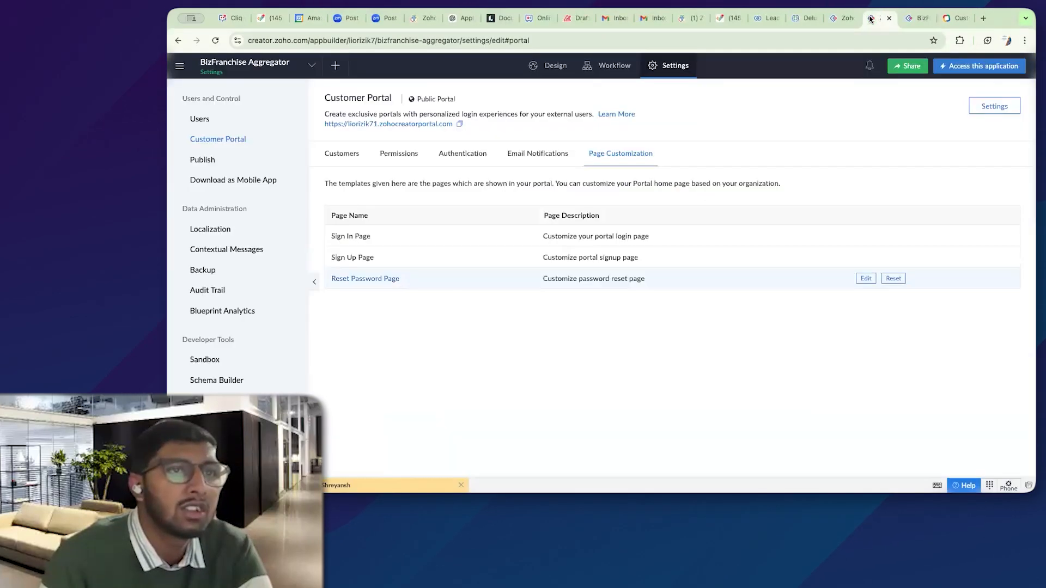
click(868, 281)
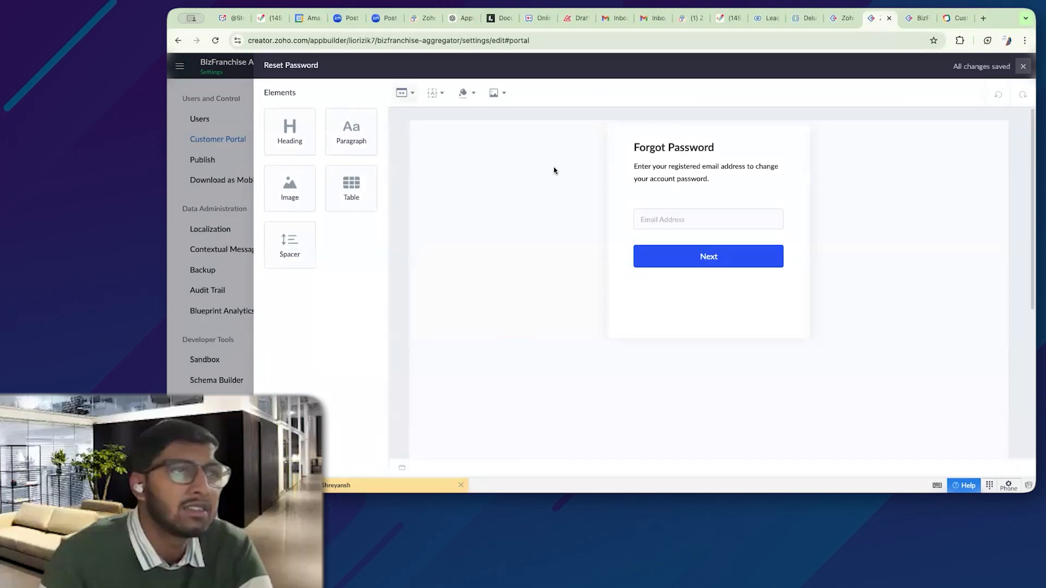
- Look through the Forgot Password form's border, shadow, typography and field input customization options
click(674, 263)
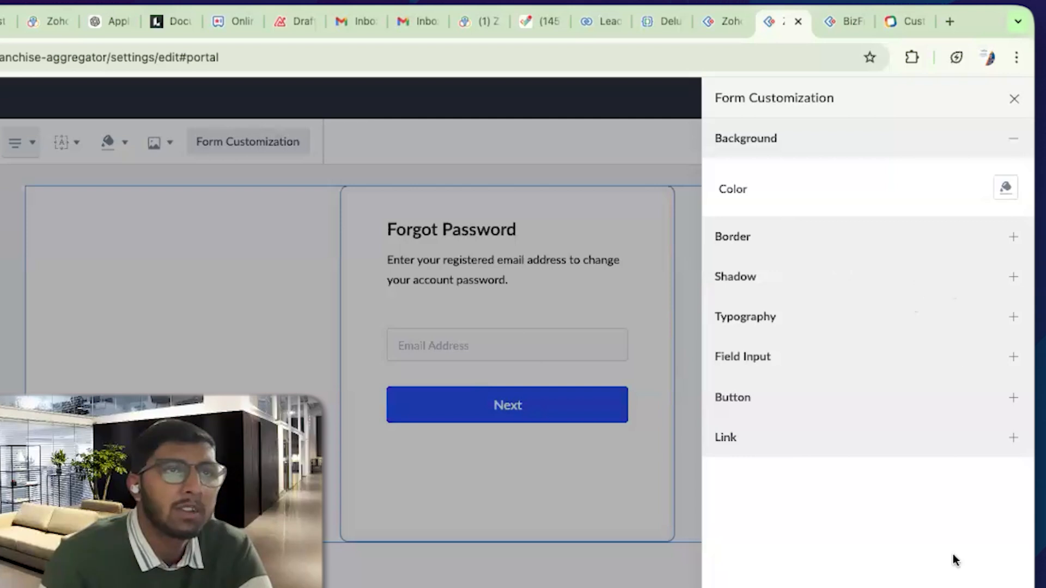
click(778, 243)
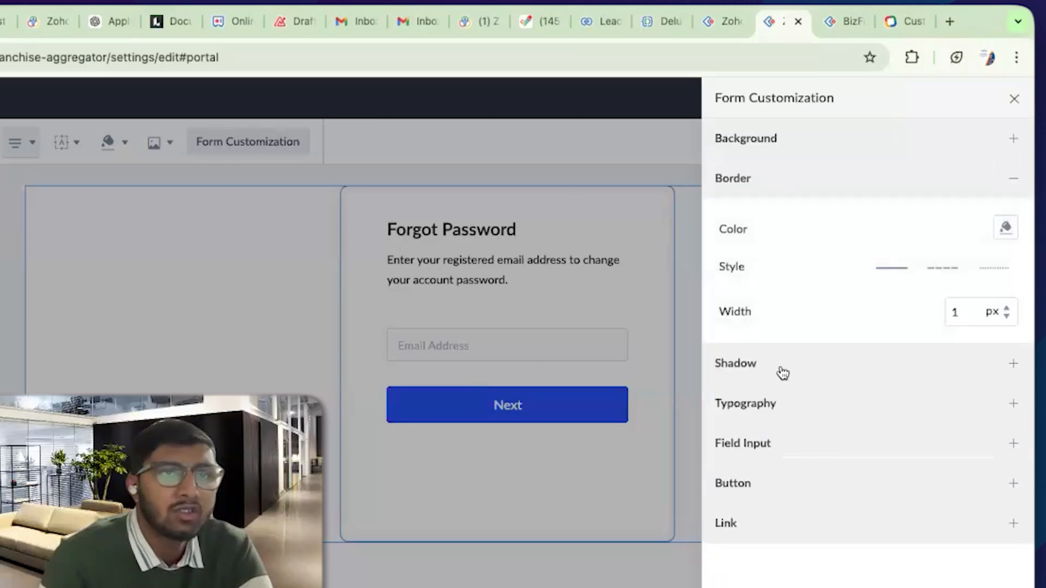
click(782, 370)
click(779, 483)
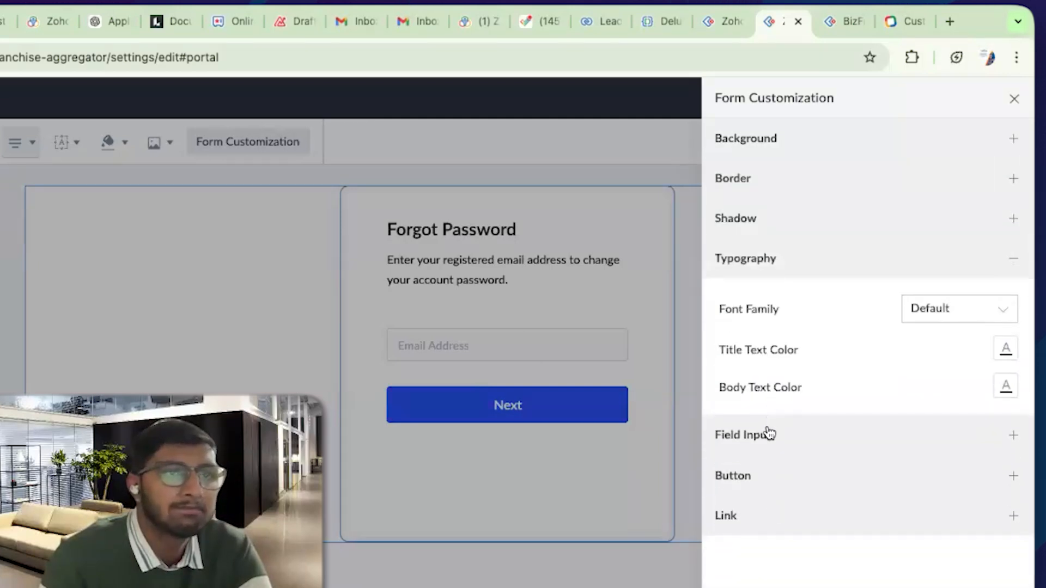
click(763, 434)
- Recolor the Forgot Password form's button background, trying the pinkish-red preset and another preset shade, and close the page editor
click(737, 547)
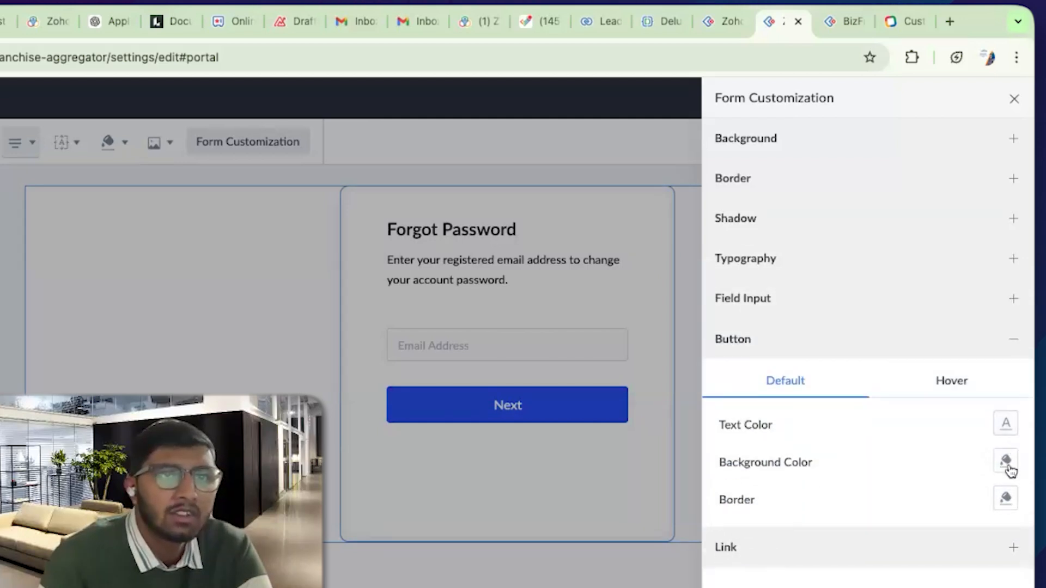
click(1007, 464)
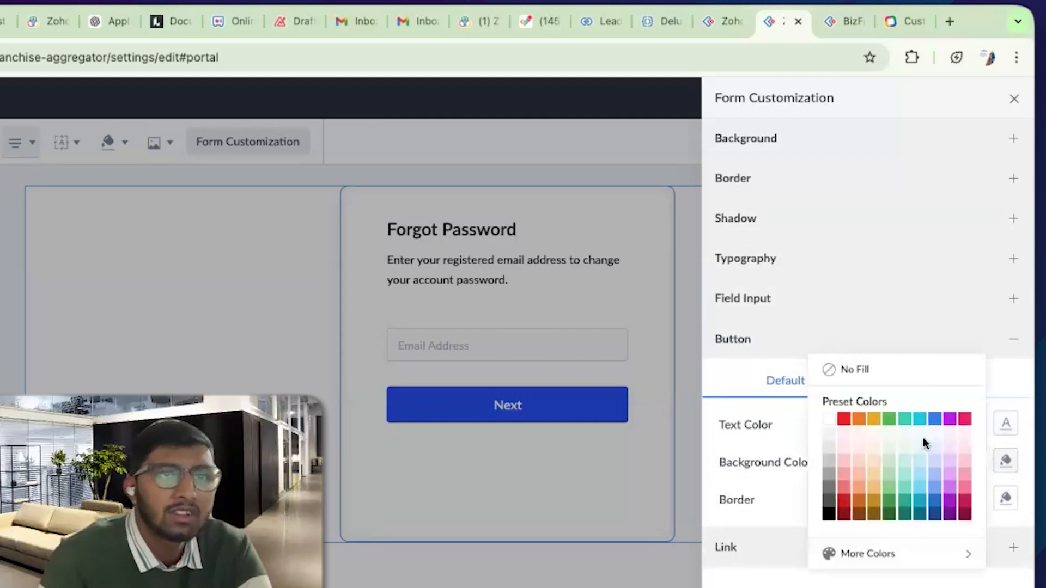
click(962, 420)
click(1005, 462)
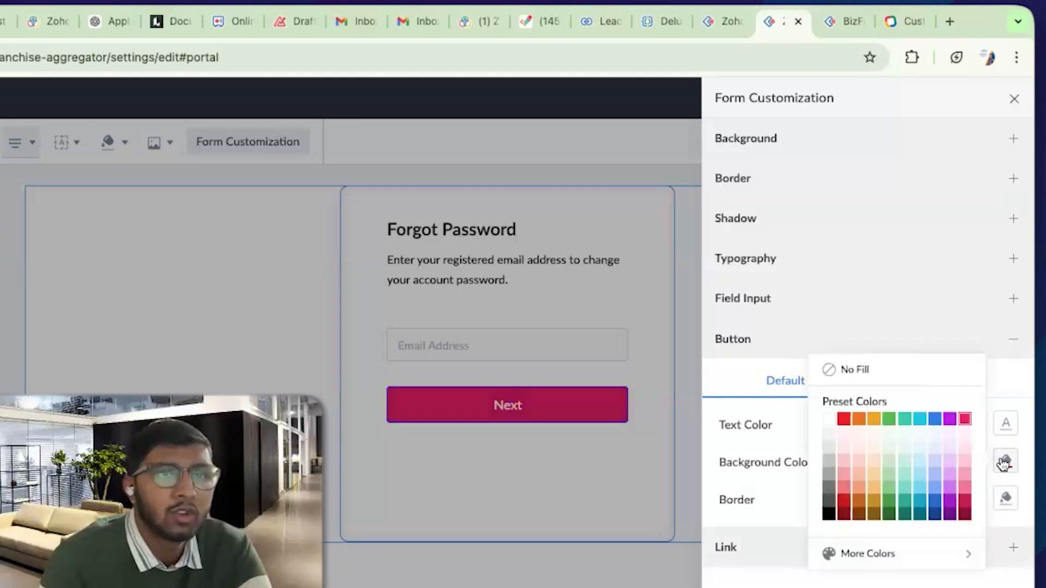
click(926, 484)
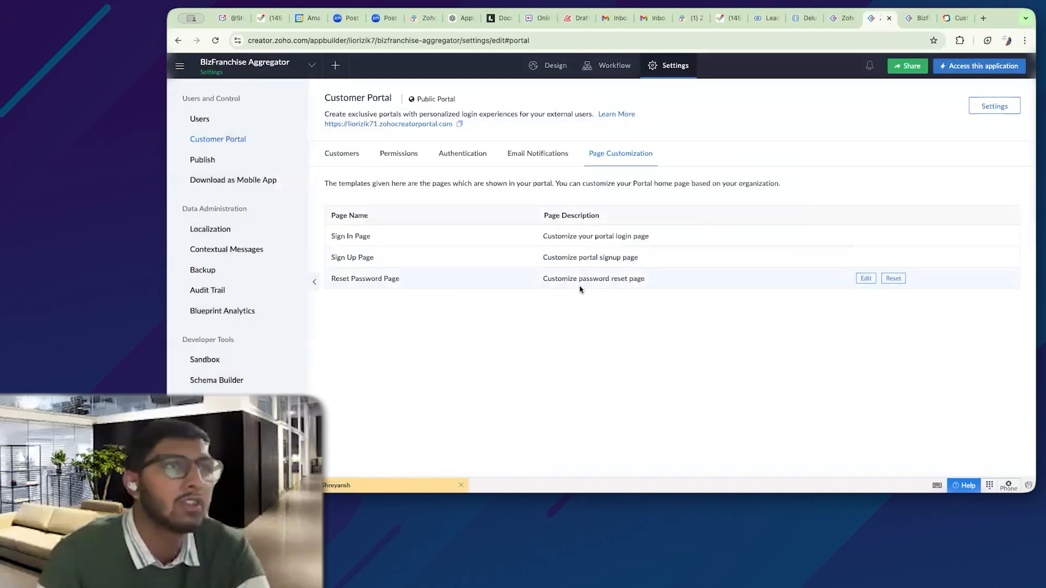
mouse_move(391, 259)
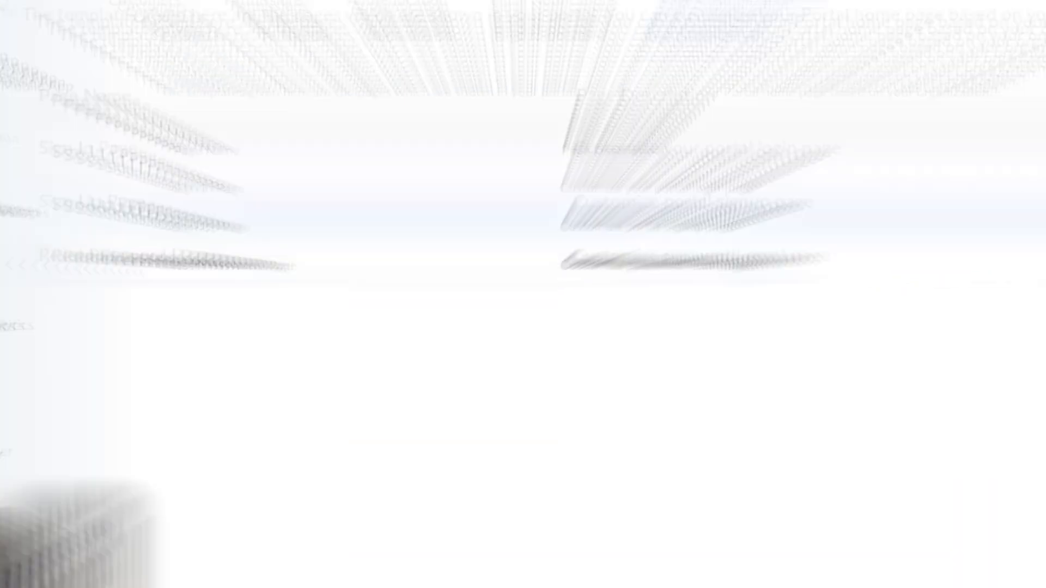